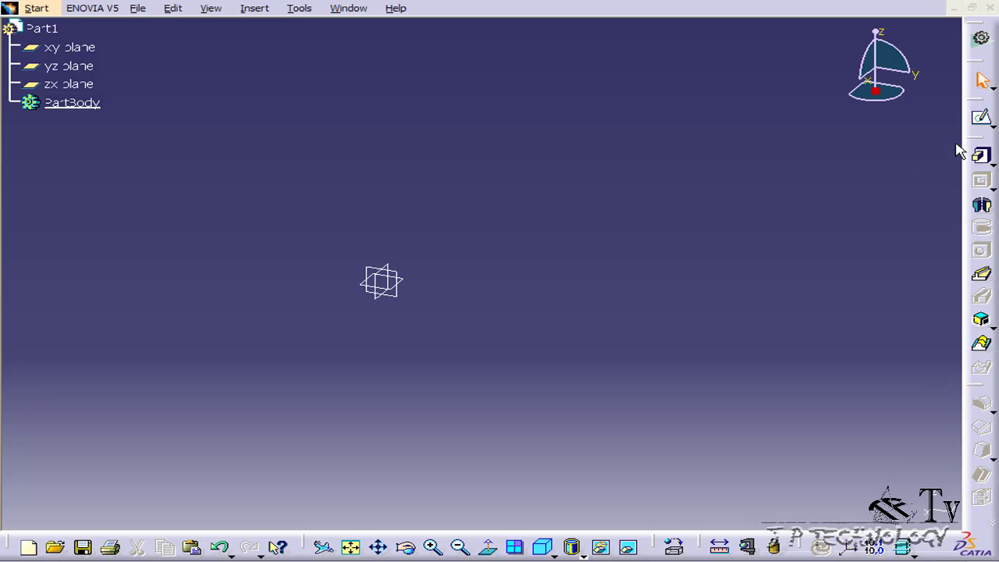
- Start a sketch on the yz plane and draw a rectangle from the origin to an upper-right corner
left_click(981, 117)
left_click(392, 275)
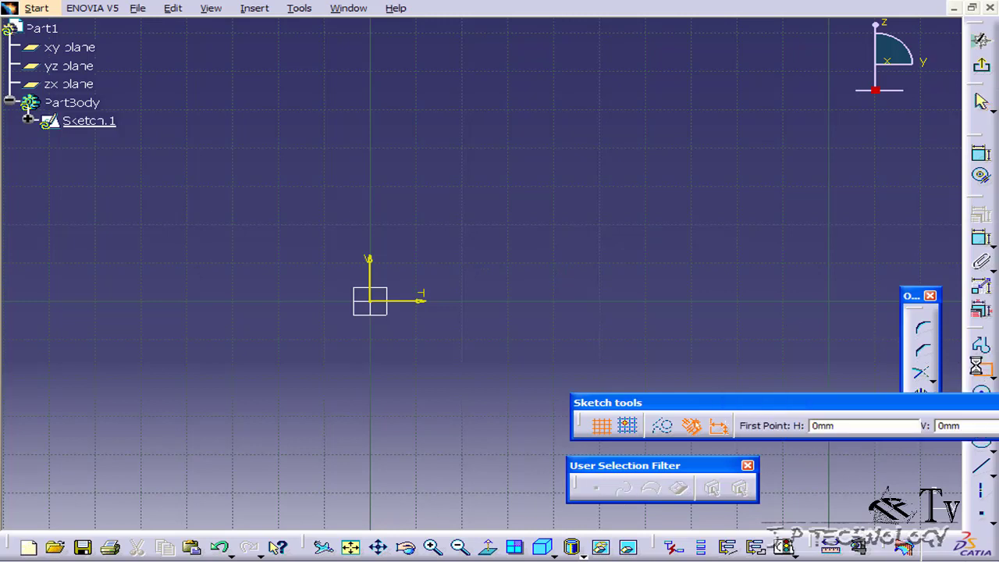
left_click(981, 369)
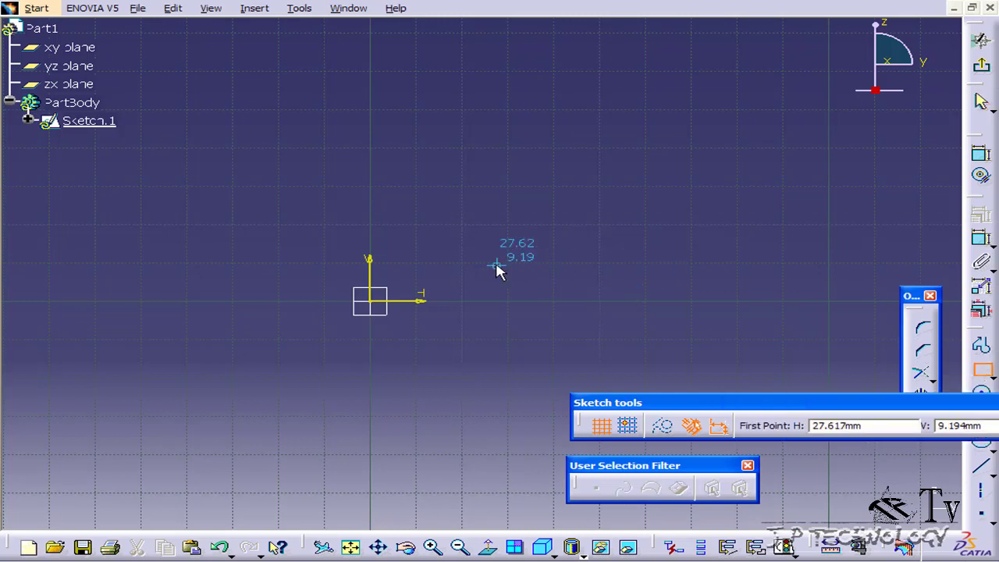
left_click(371, 301)
left_click(629, 212)
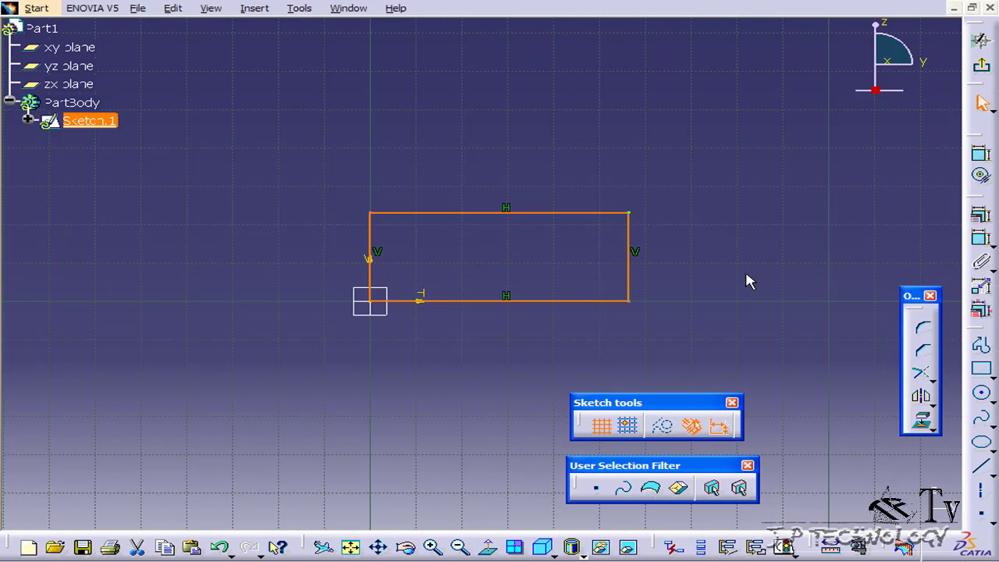
- Dimension the rectangle's top edge, placing it above, and set its length to 100 mm
left_click(981, 160)
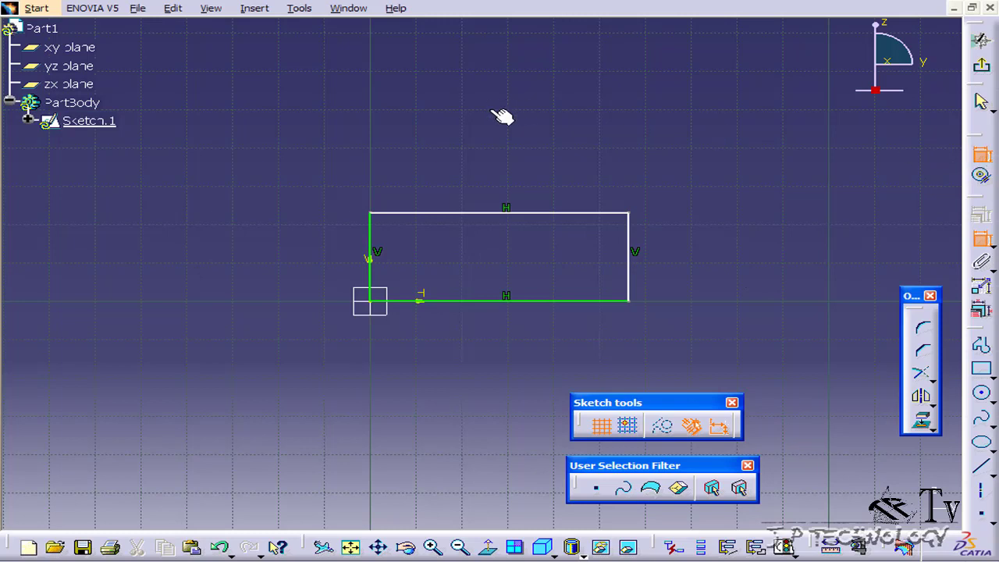
left_click(483, 214)
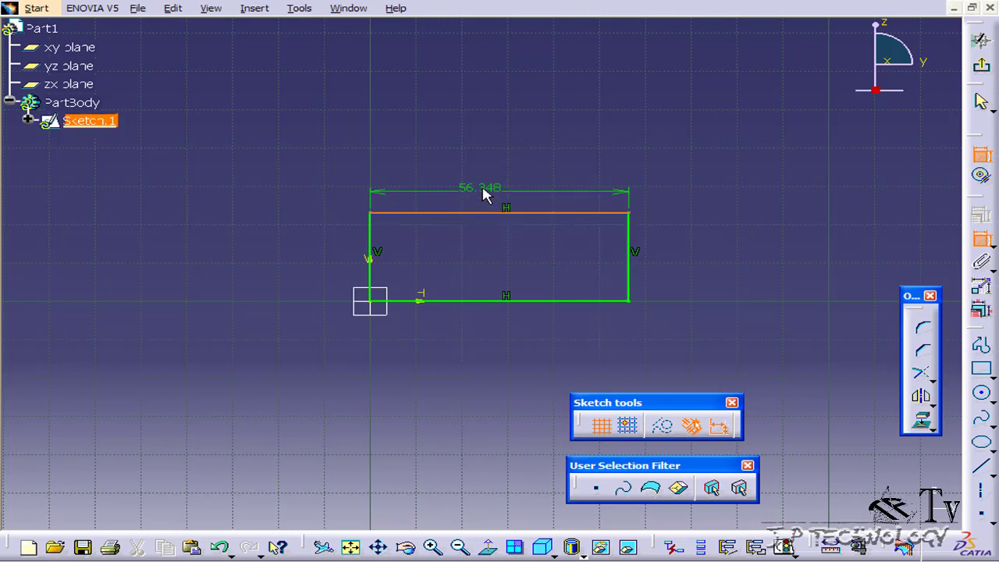
left_click(500, 137)
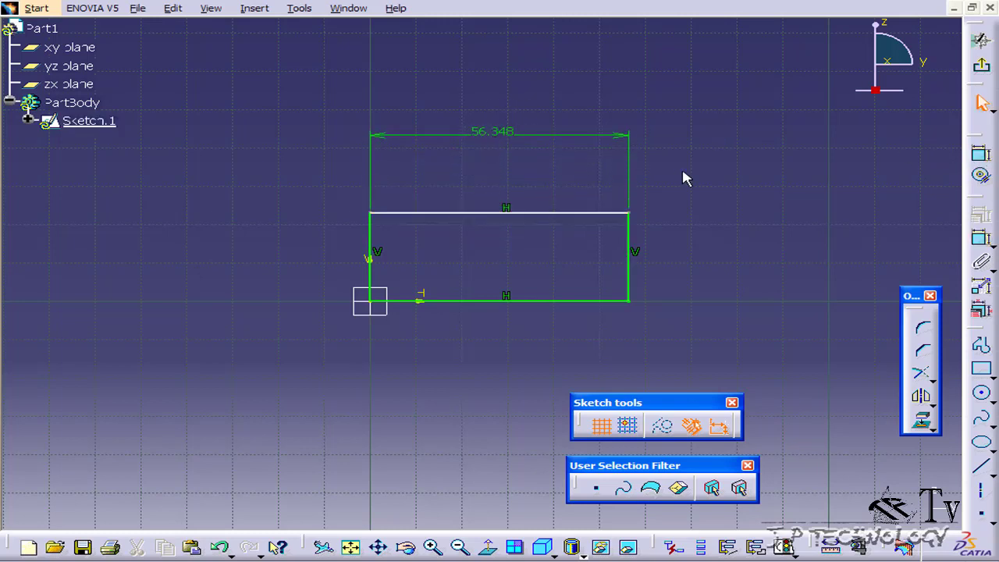
double_click(514, 139)
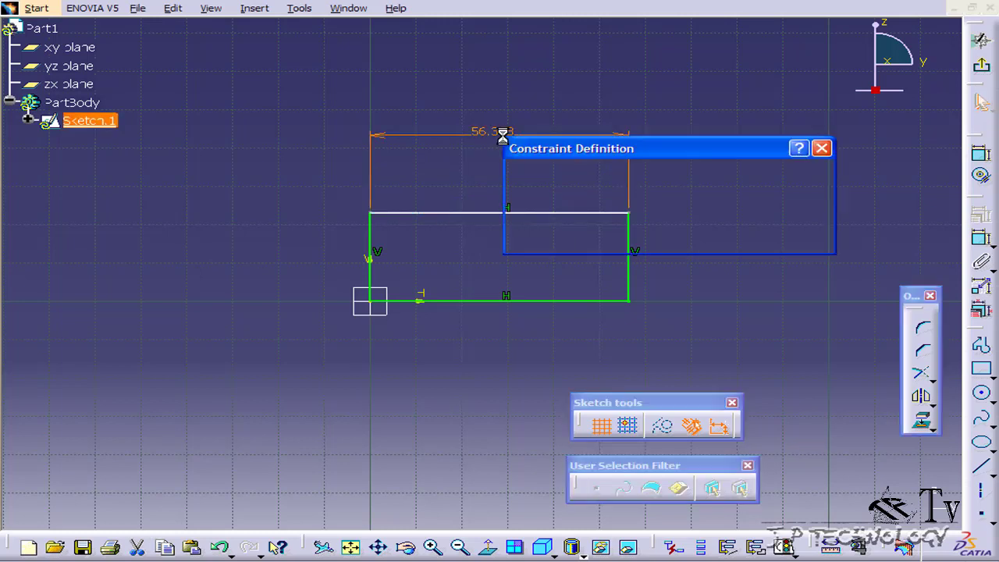
type("100")
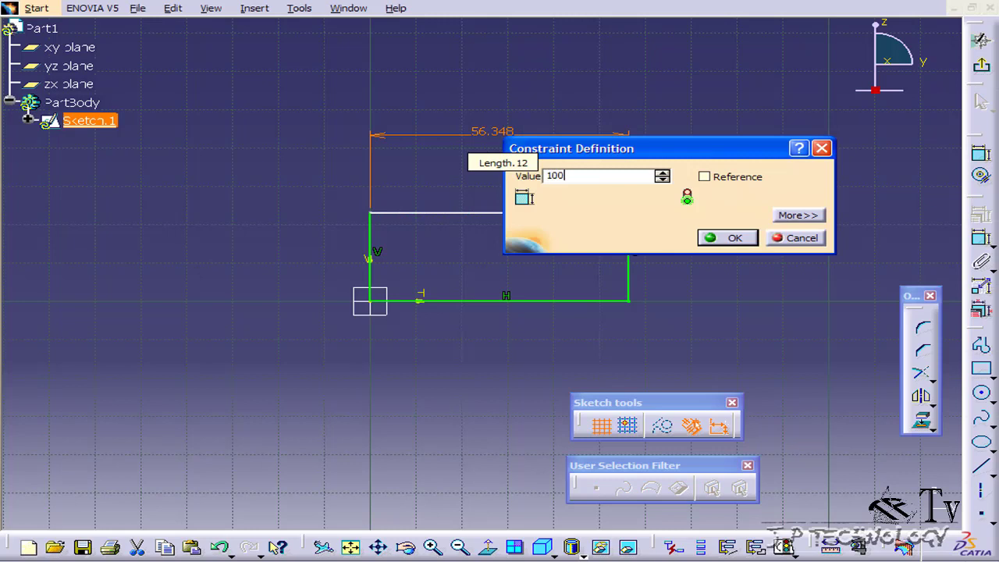
key("Return")
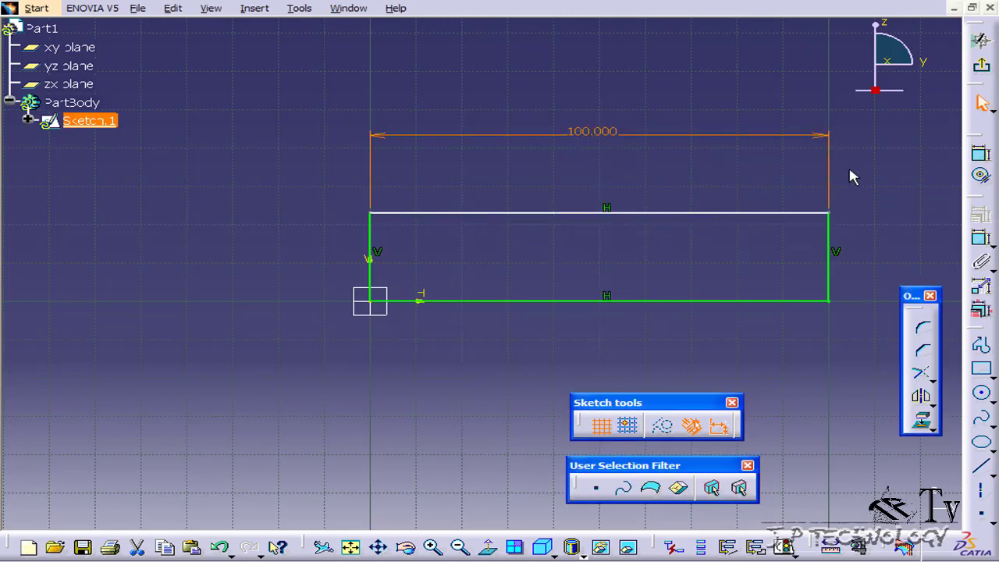
left_click(981, 157)
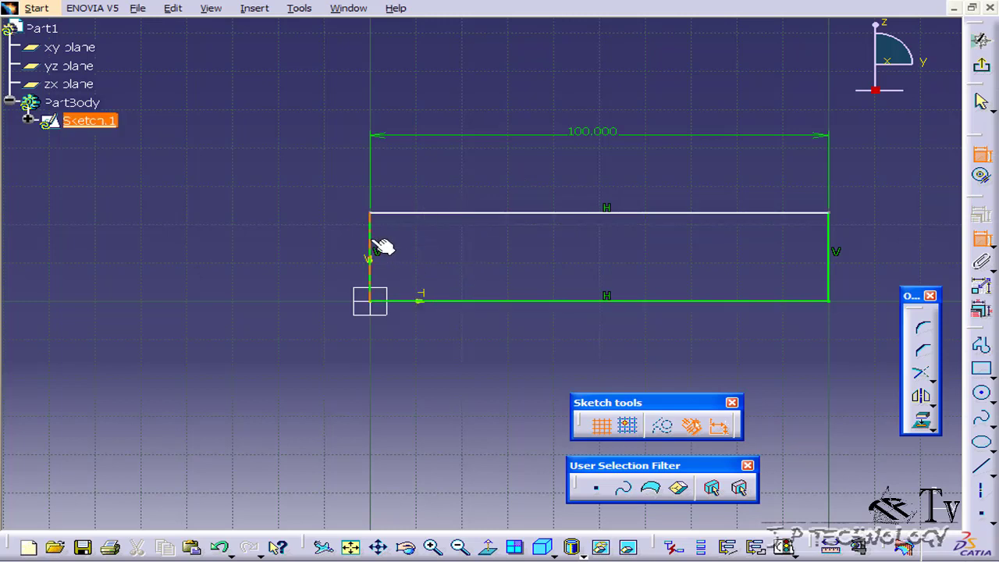
- Add a 50 mm distance dimension between the top and bottom edges, placed left of the rectangle
left_click(460, 214)
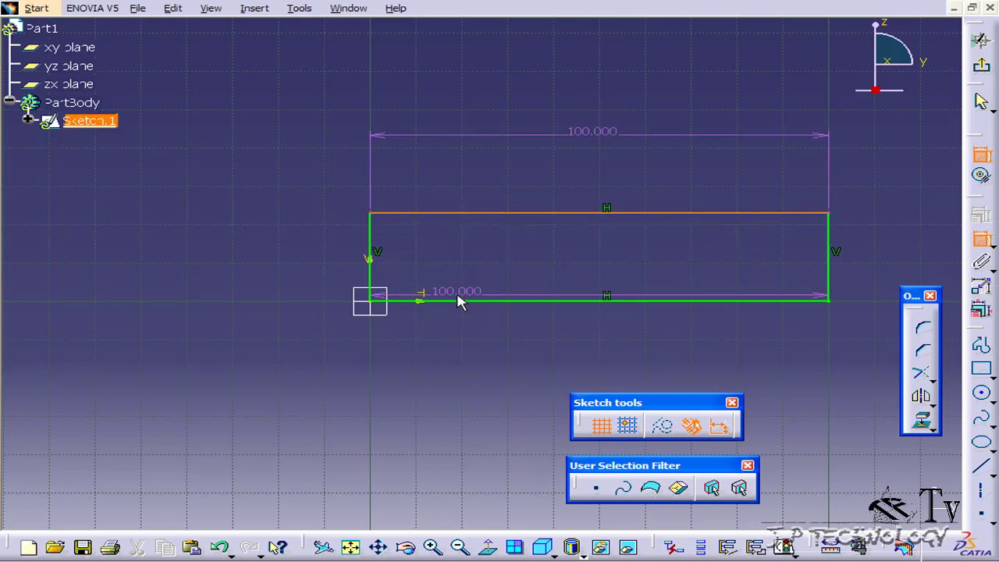
left_click(468, 301)
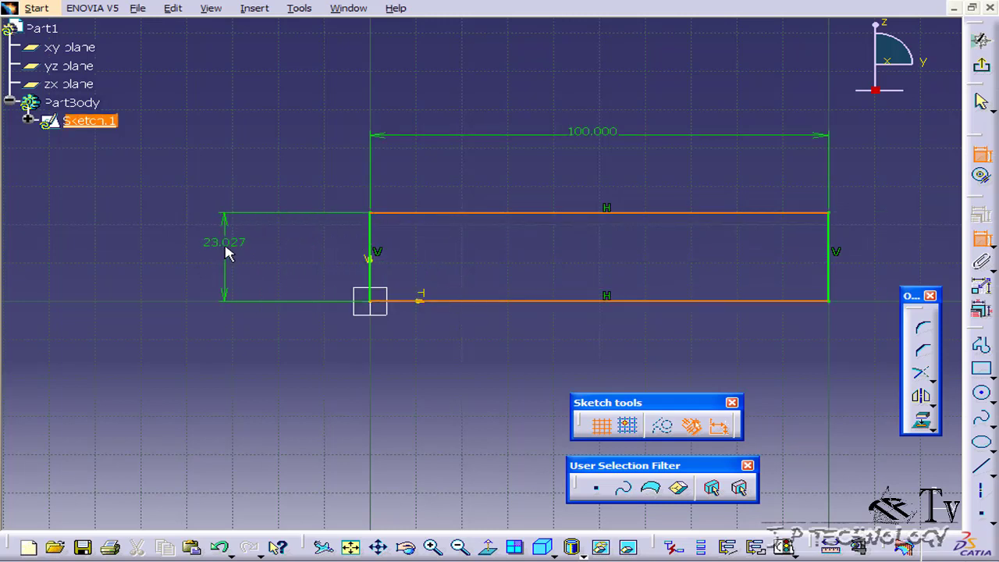
left_click(219, 259)
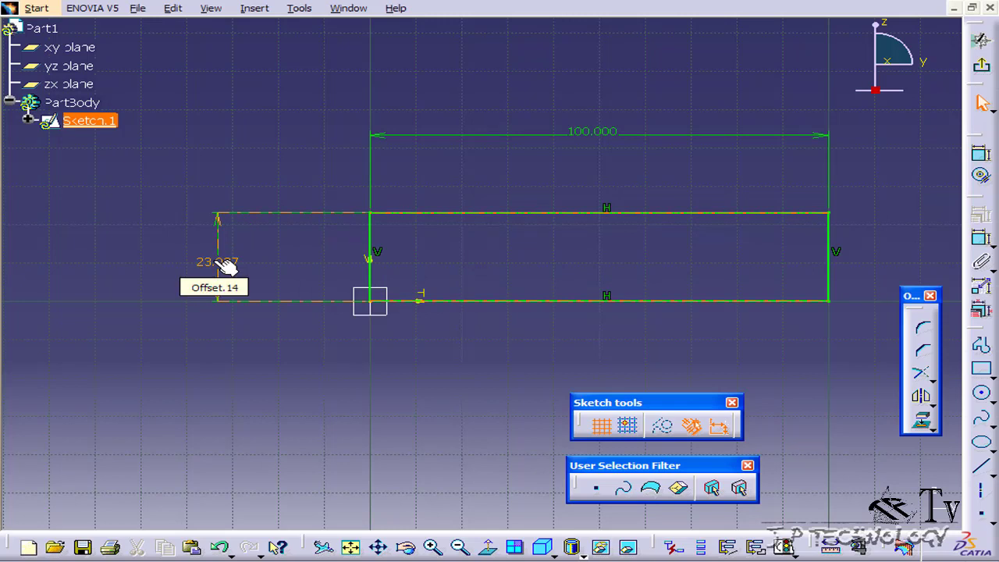
double_click(221, 263)
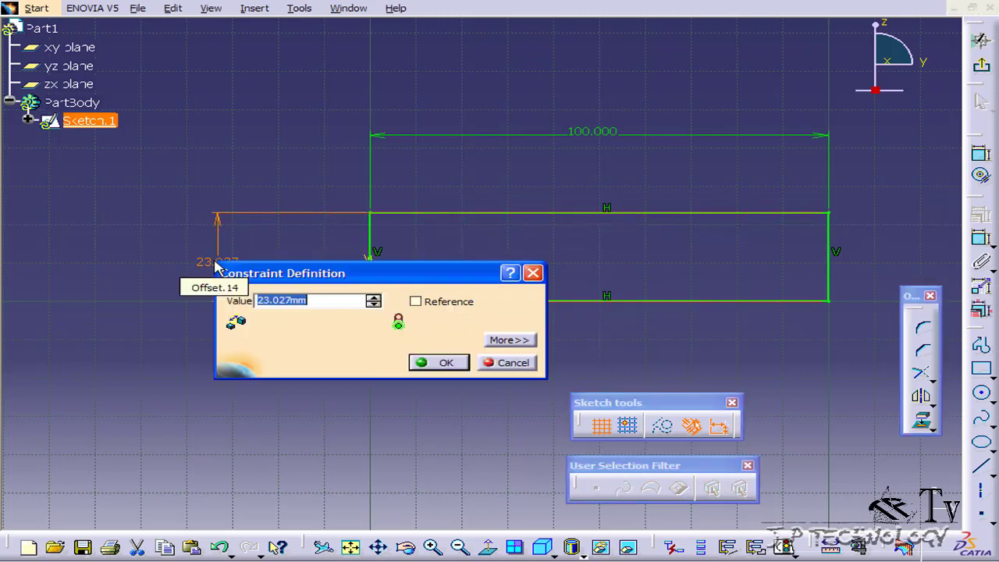
type("50")
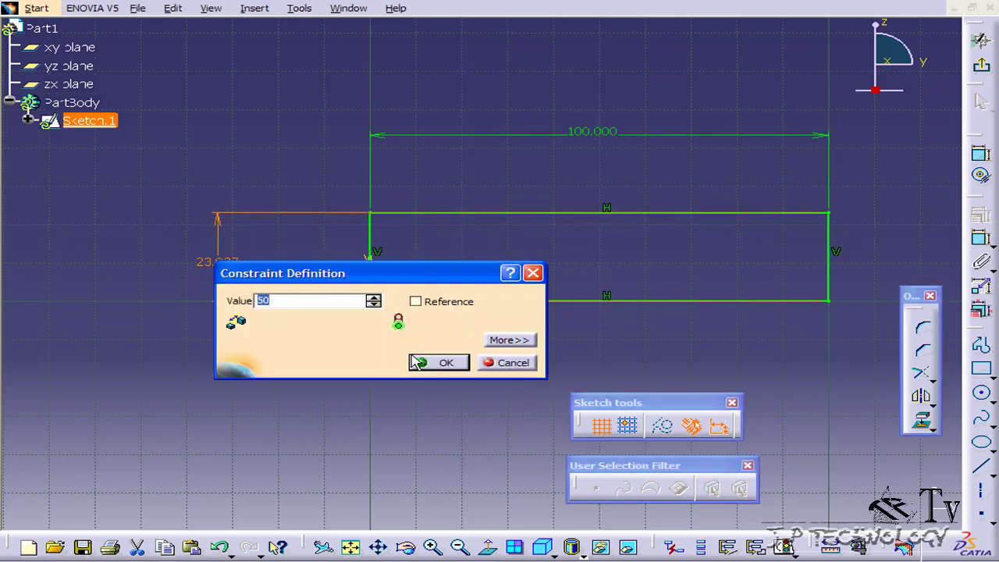
left_click(424, 362)
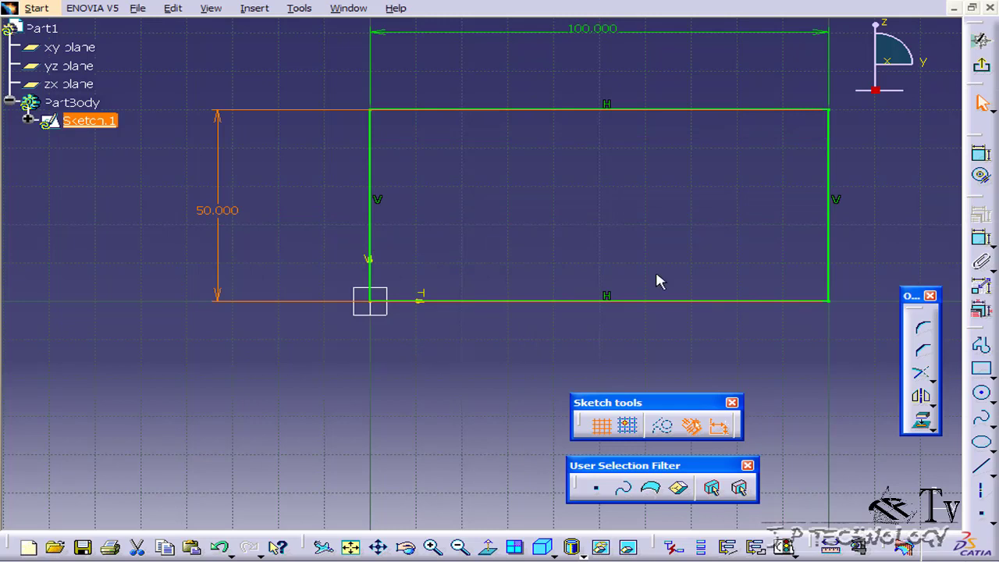
left_click(869, 261)
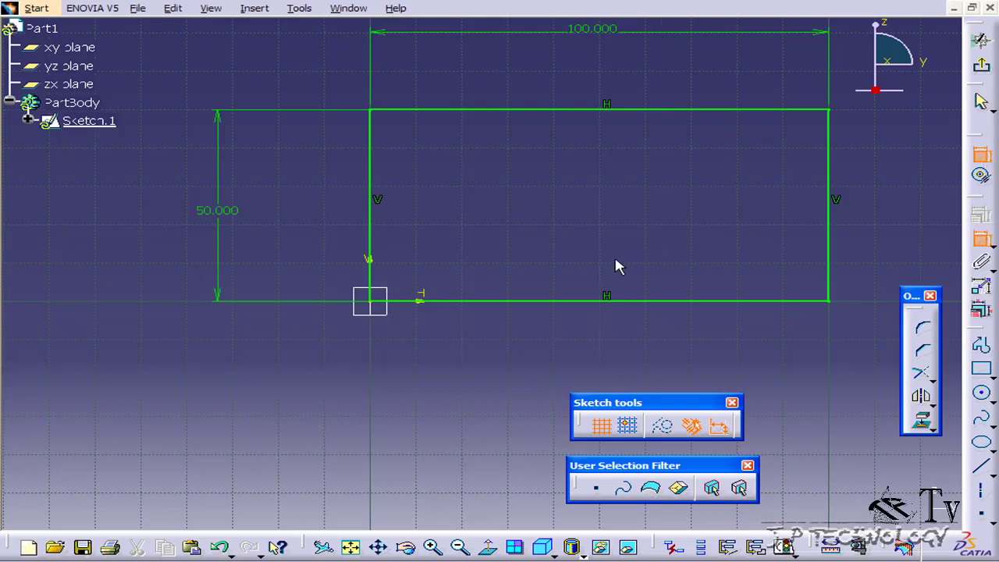
- Add a width dimension below the bottom edge and delete the top 100 mm dimension
left_click(606, 300)
left_click(606, 301)
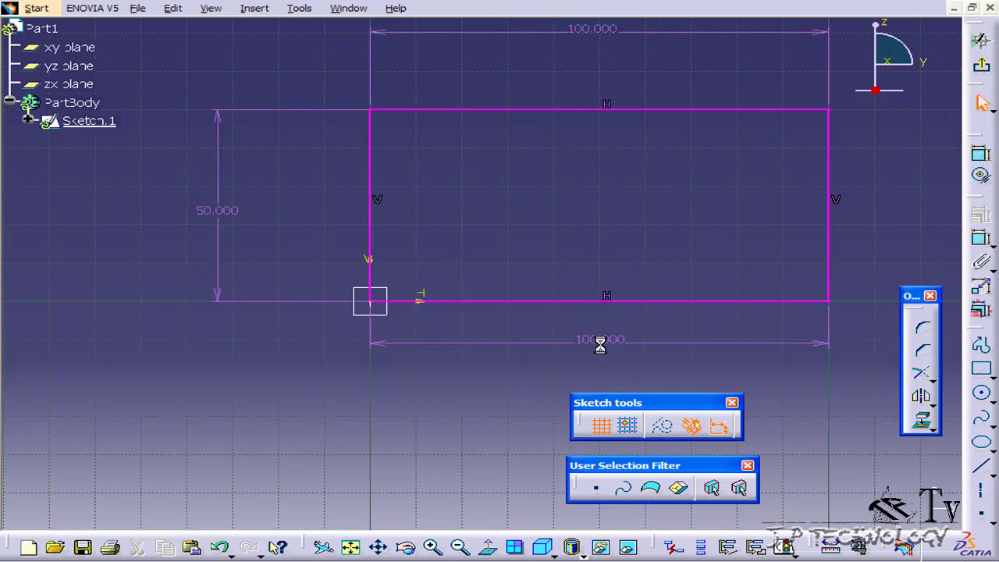
left_click(589, 346)
double_click(607, 341)
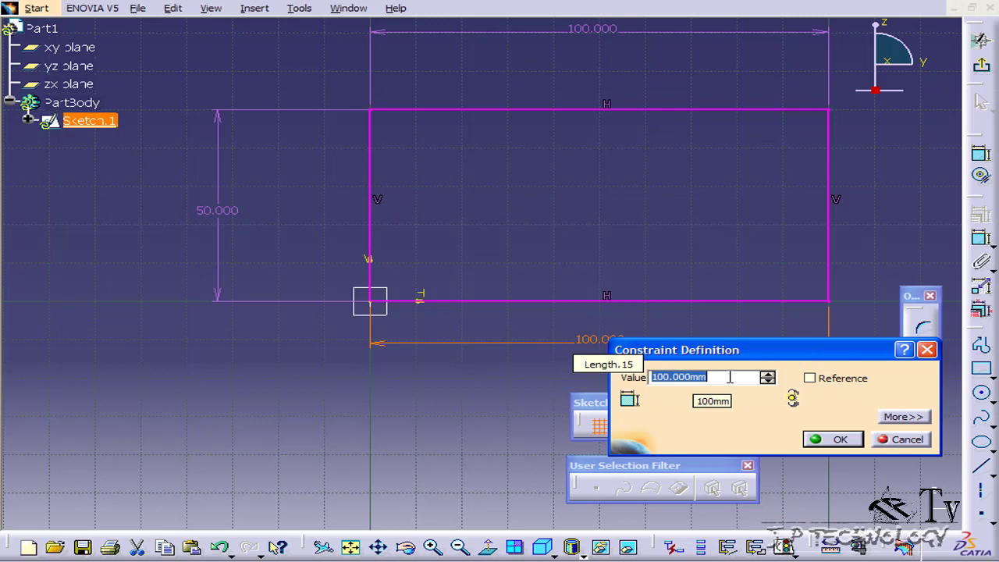
left_click(905, 439)
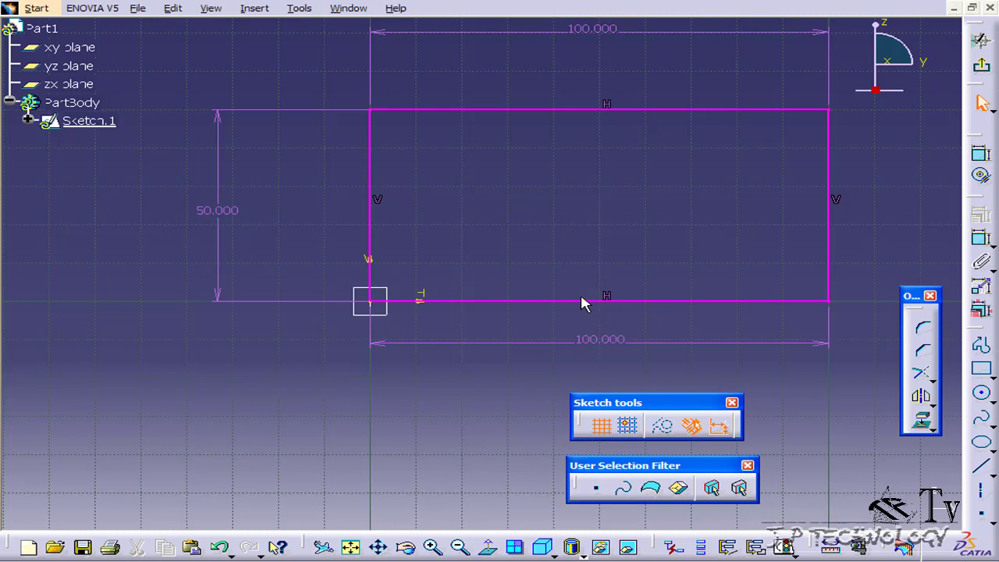
left_click(595, 32)
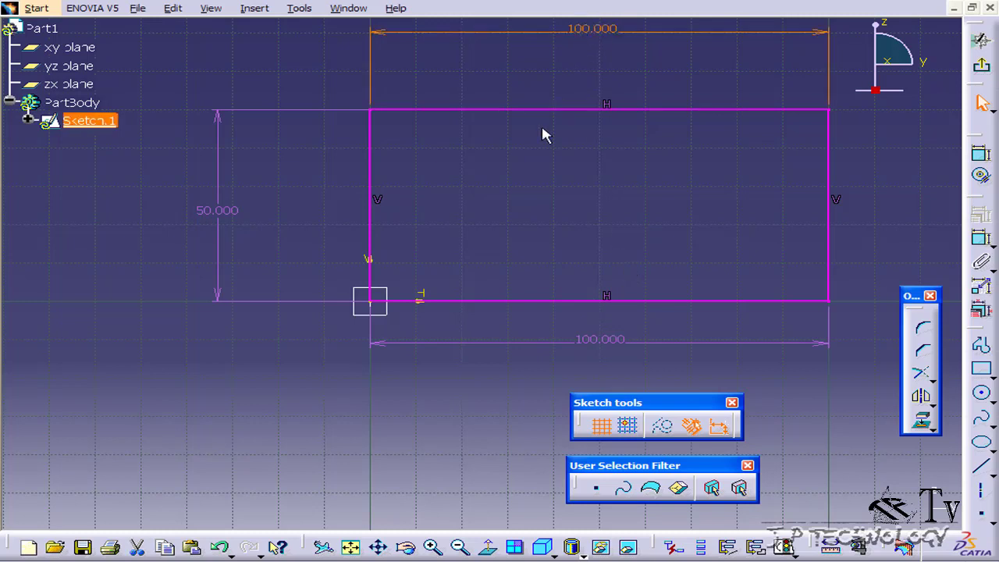
key("Delete")
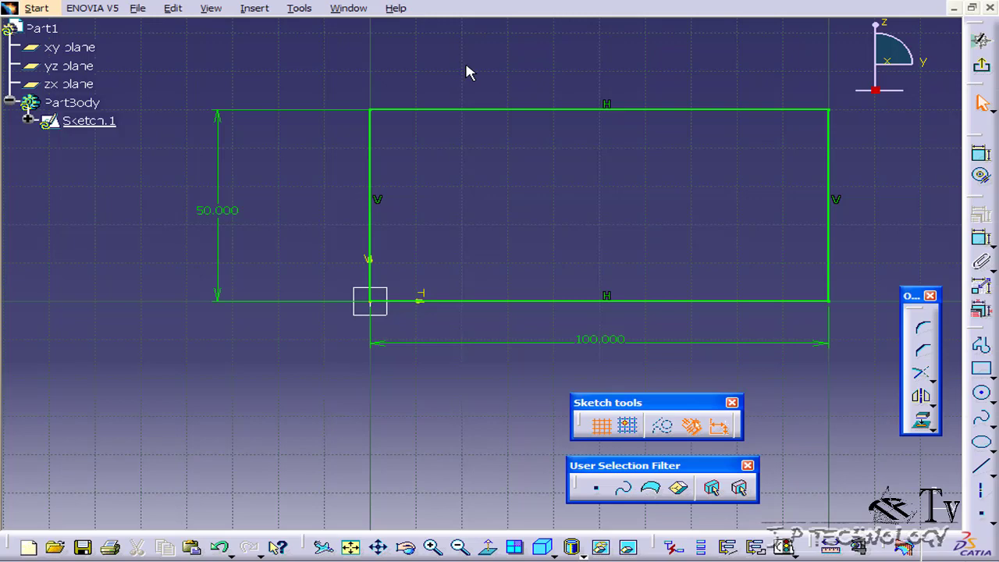
- Draw a slanted line right of the rectangle, ending lower on the horizontal axis
mouse_move(562, 158)
middle_mouse_down("ctrl")
mouse_move(585, 241)
mouse_move(430, 221)
mouse_move(393, 231)
middle_mouse_up("ctrl")
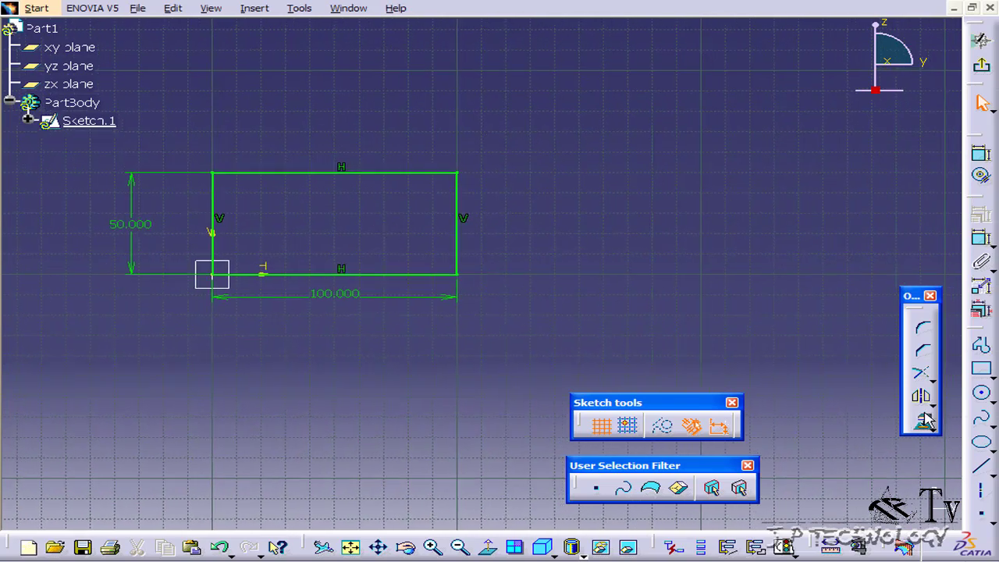
left_click(982, 470)
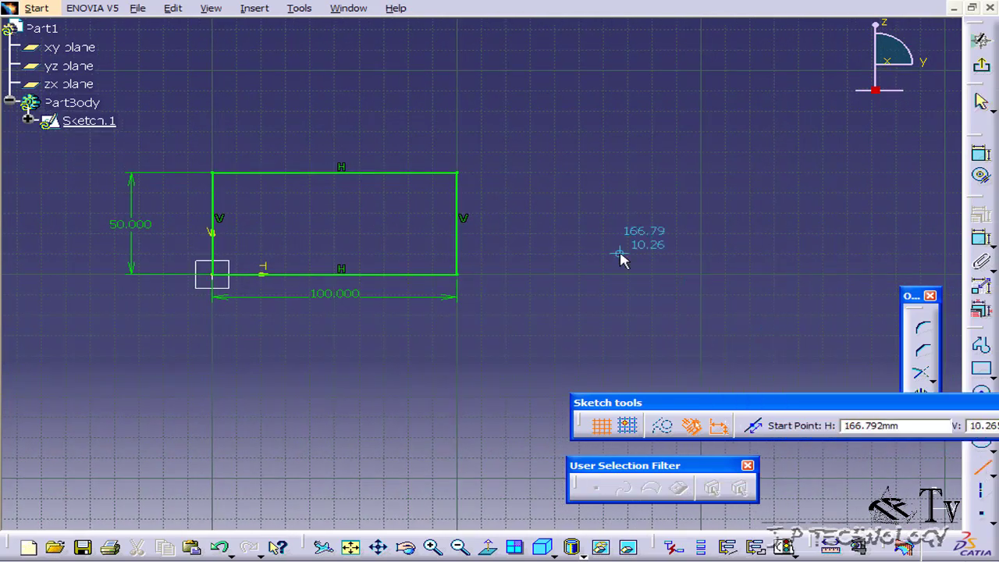
left_click(603, 173)
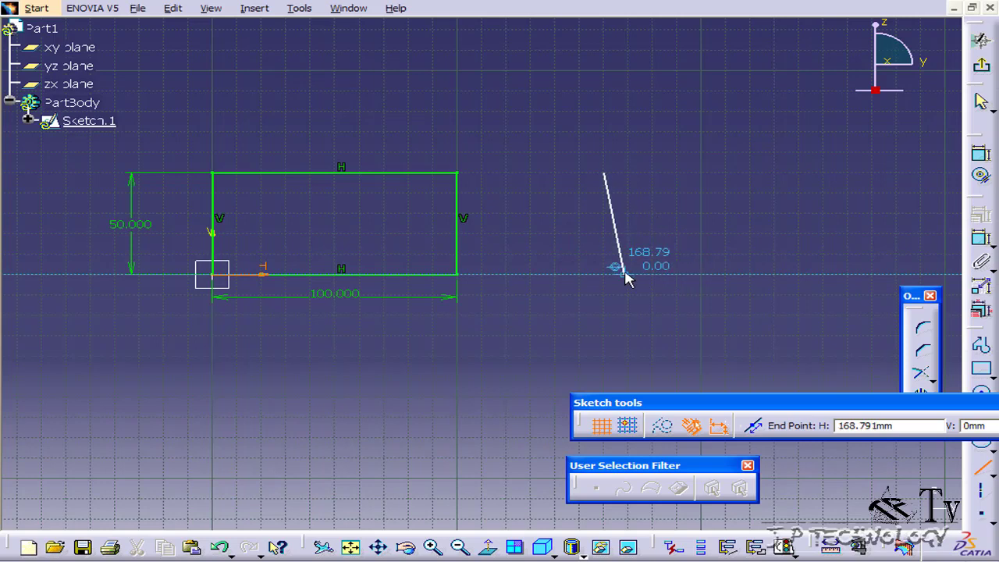
left_click(682, 271)
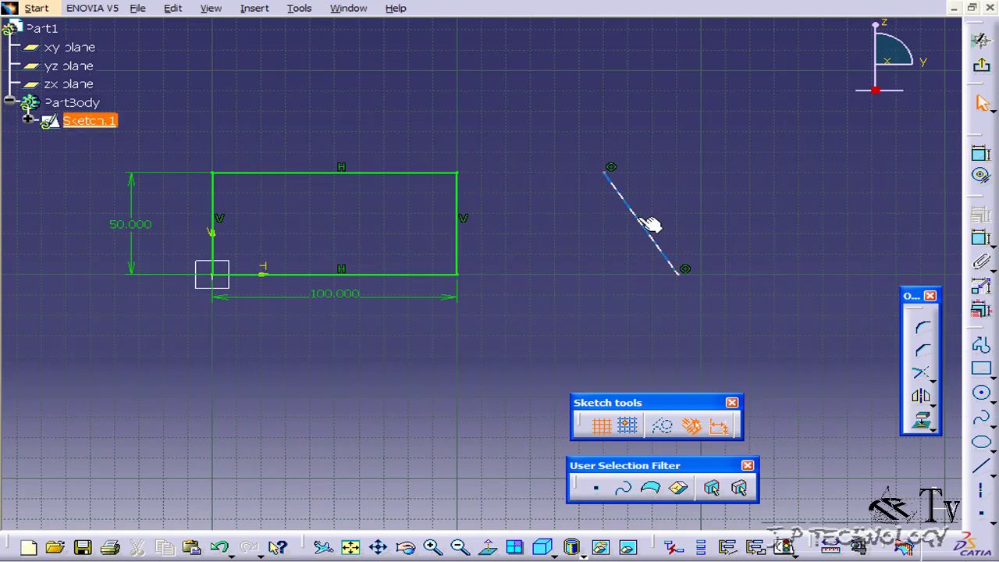
- Add an angle dimension between the inclined line and the rectangle's right edge, initially 15°
left_click(982, 156)
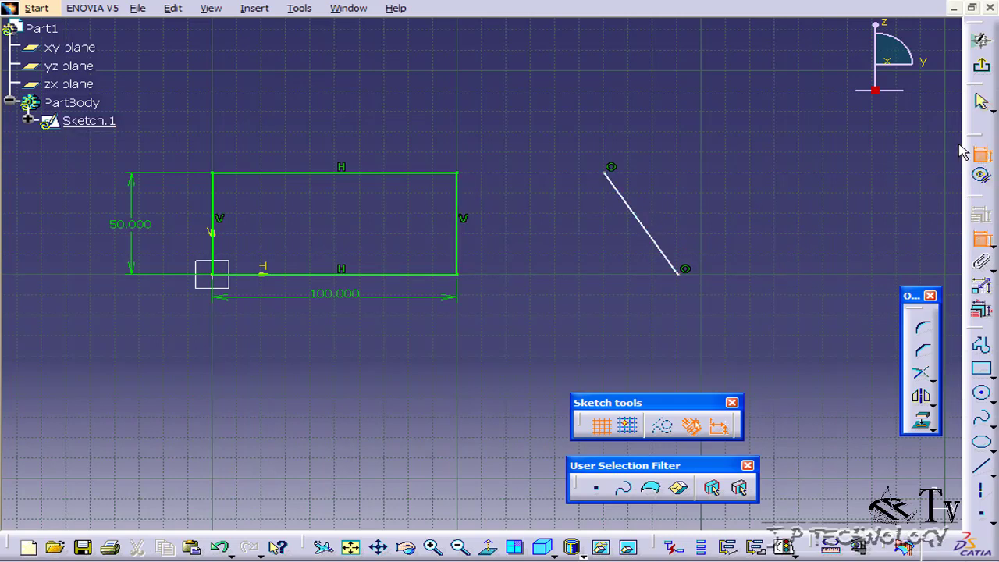
left_click(648, 228)
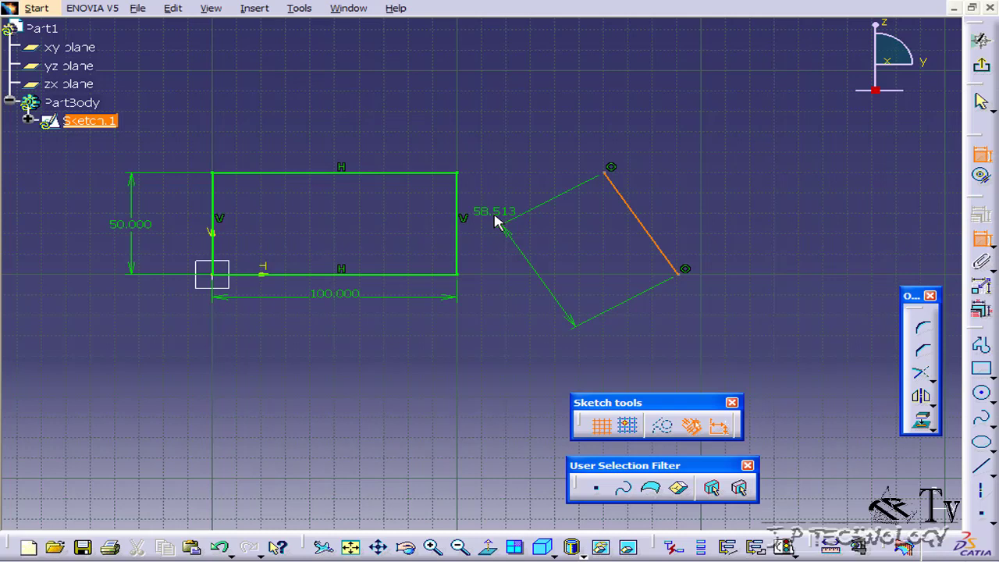
left_click(462, 230)
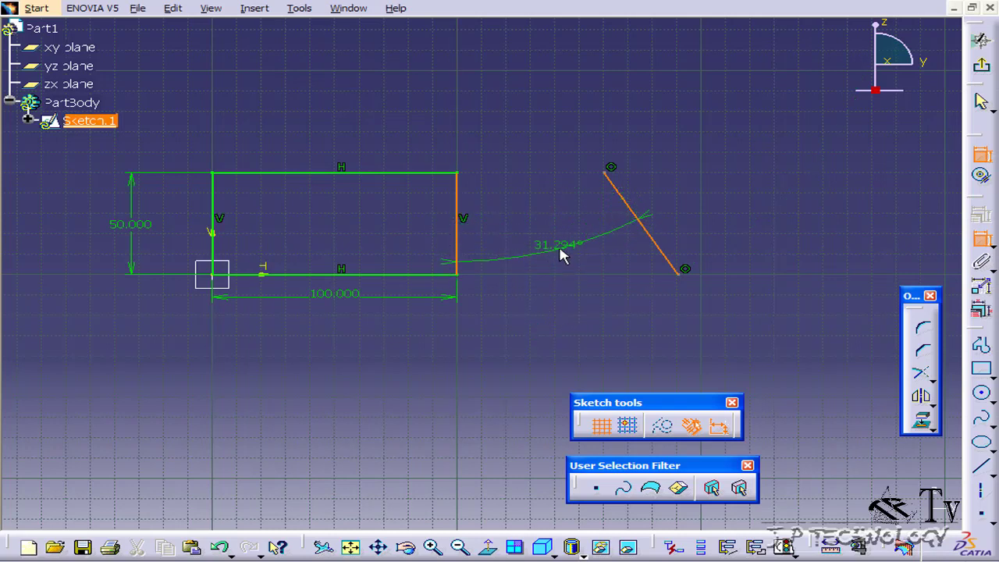
left_click(560, 256)
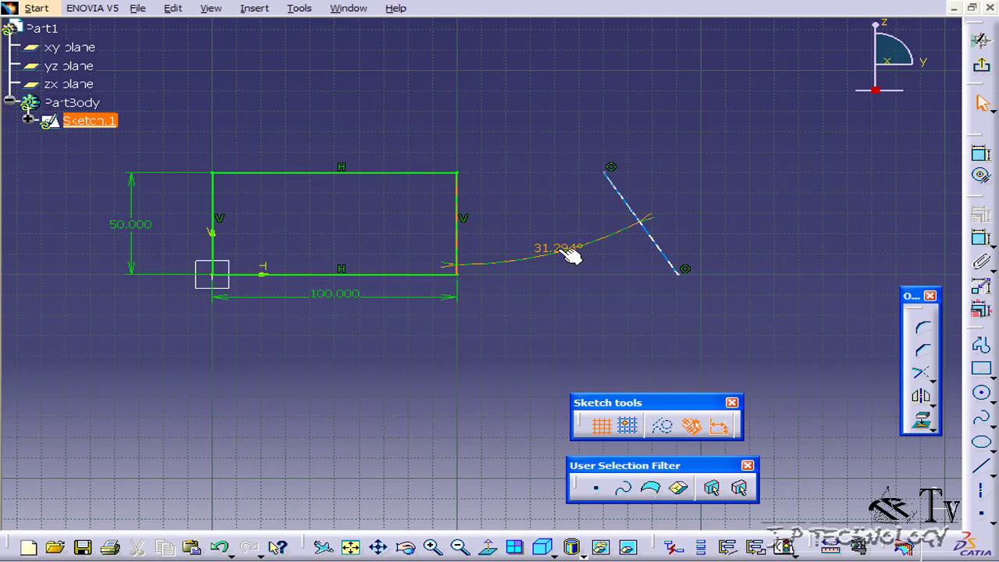
double_click(561, 254)
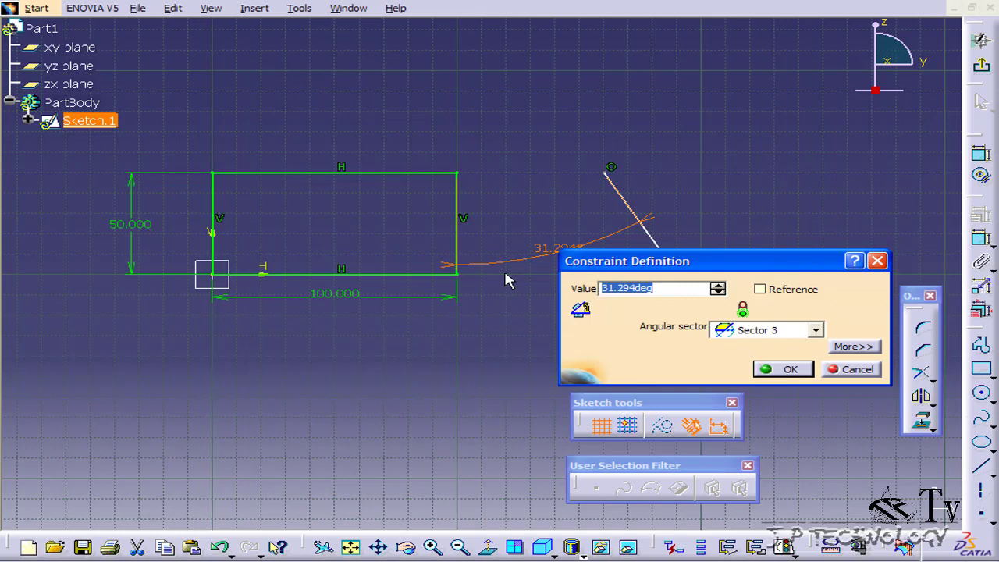
type("15")
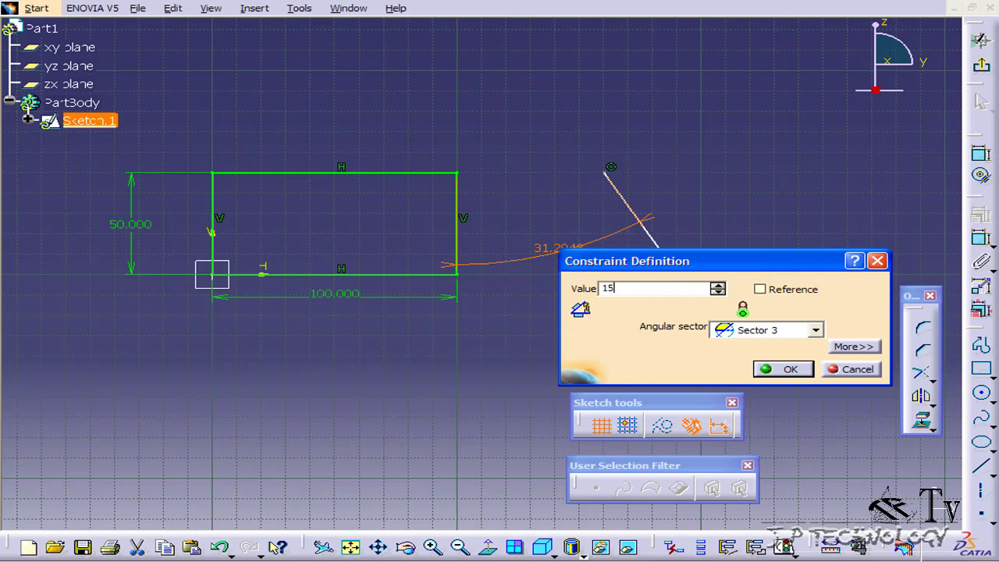
left_click(786, 371)
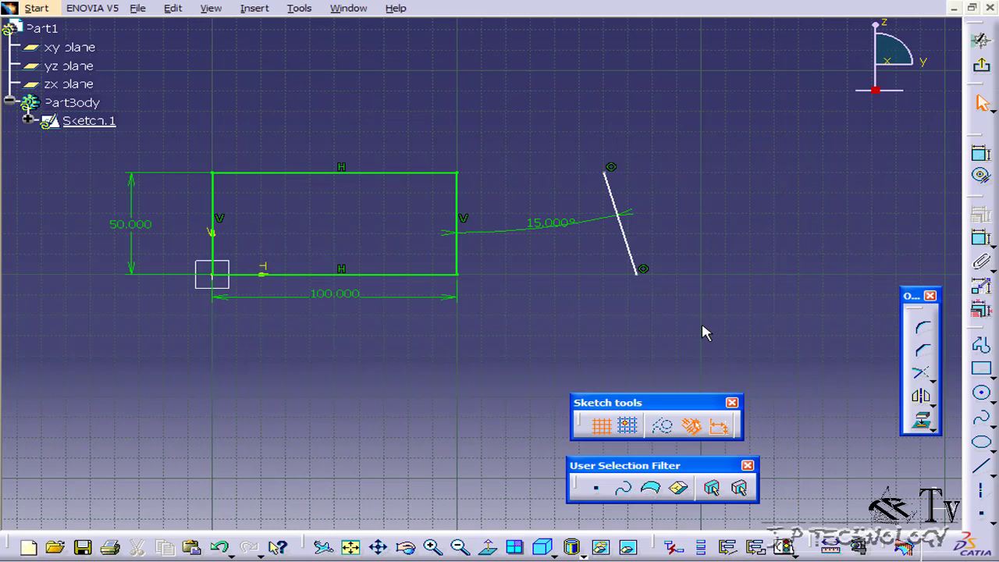
- Change the angle dimension's value to 70°
left_click(545, 225)
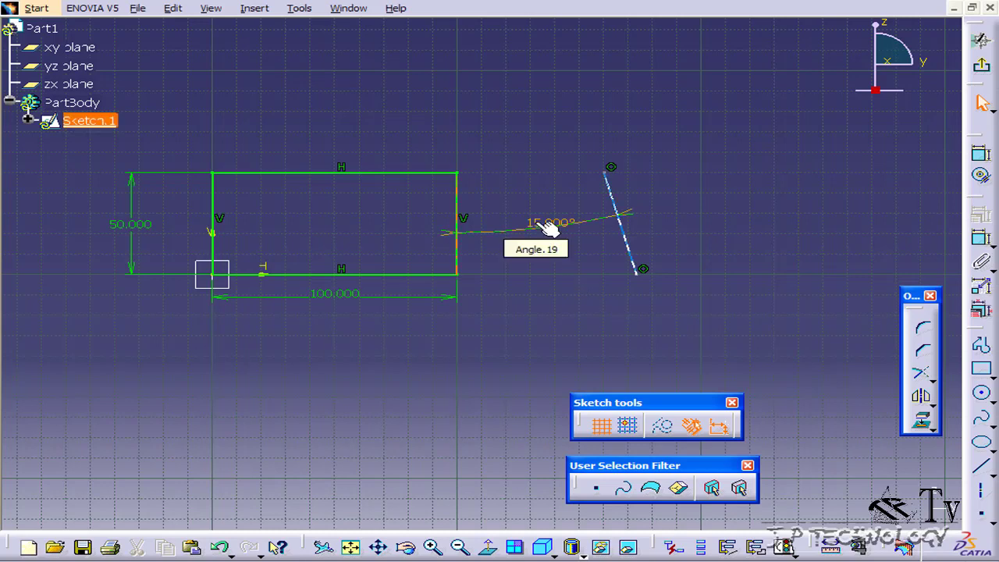
double_click(535, 224)
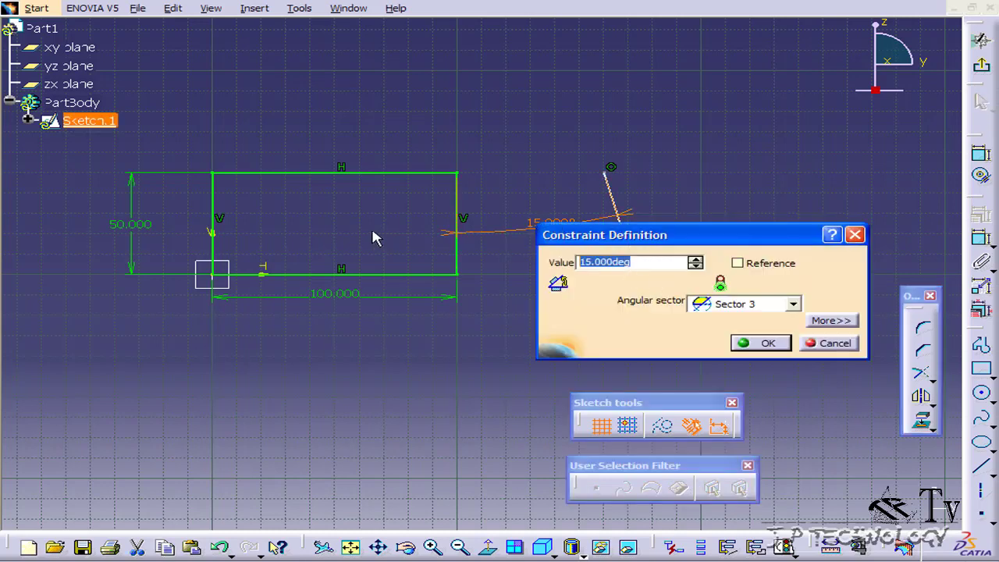
type("75")
key("Return")
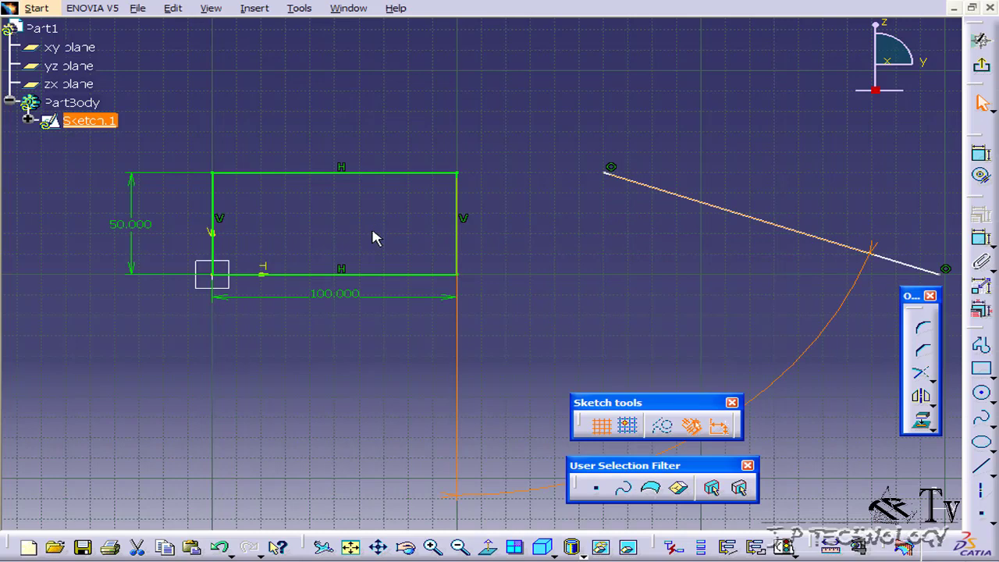
mouse_move(692, 301)
middle_mouse_down()
mouse_move(691, 323)
mouse_move(634, 235)
middle_mouse_up()
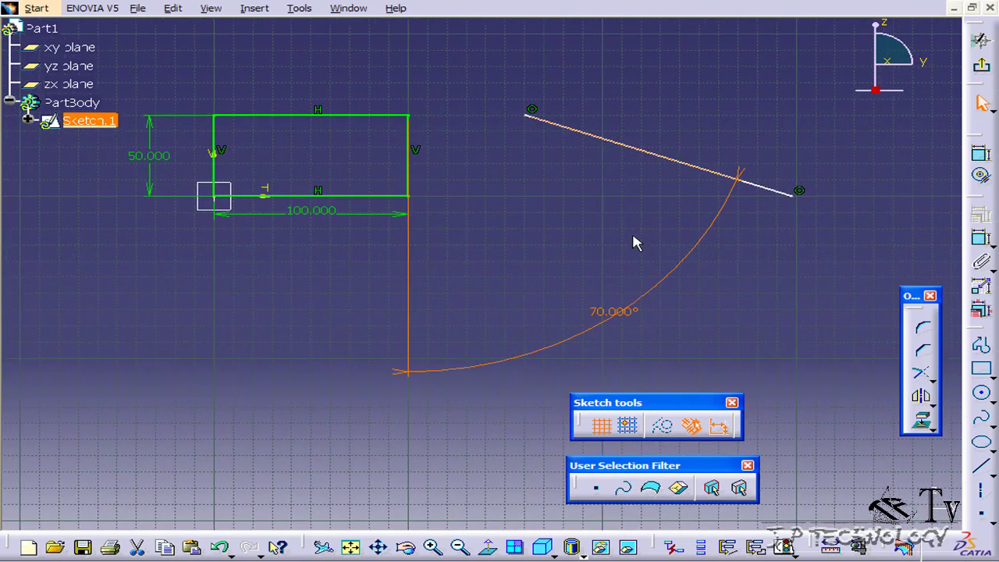
double_click(622, 314)
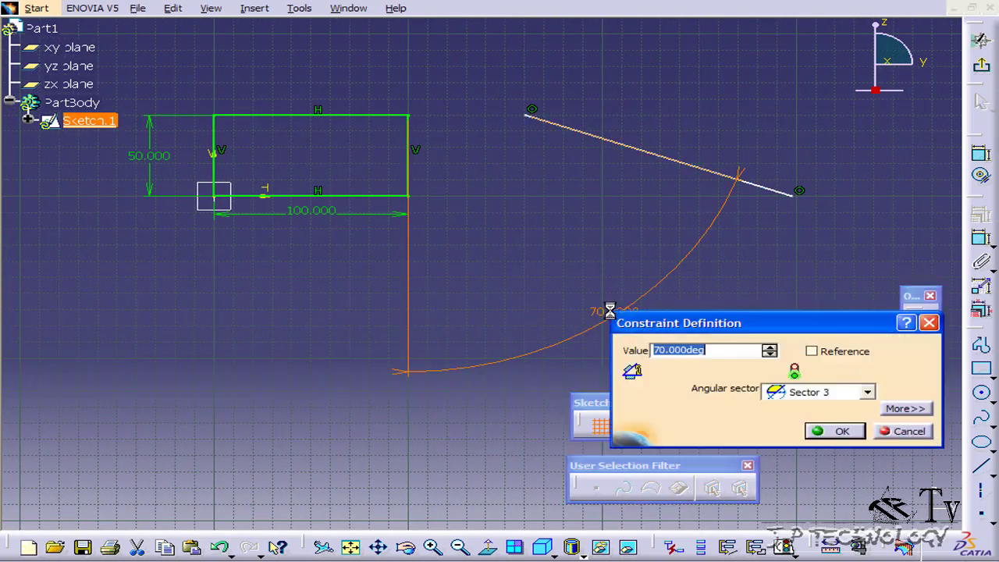
left_click(867, 392)
left_click(800, 412)
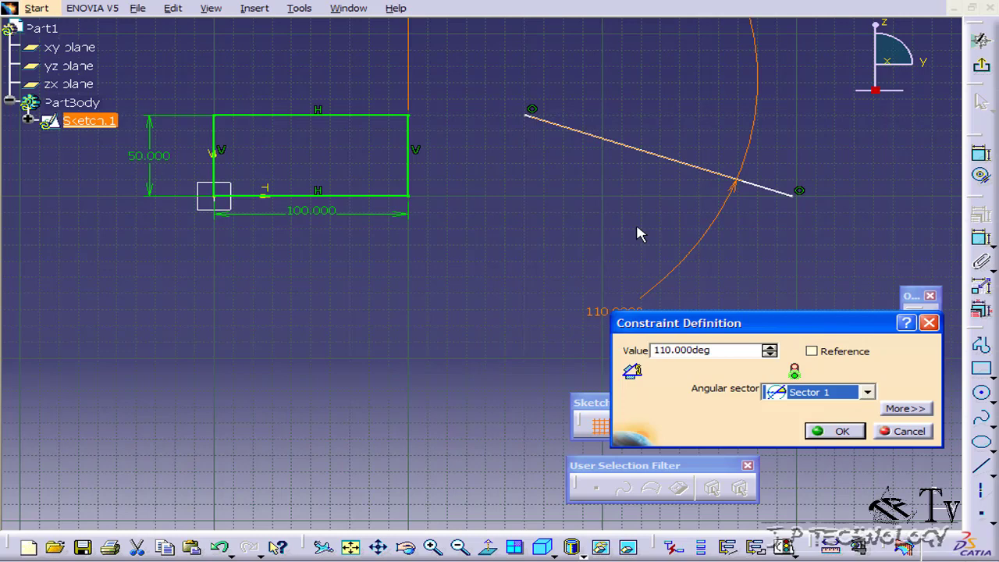
left_click(867, 393)
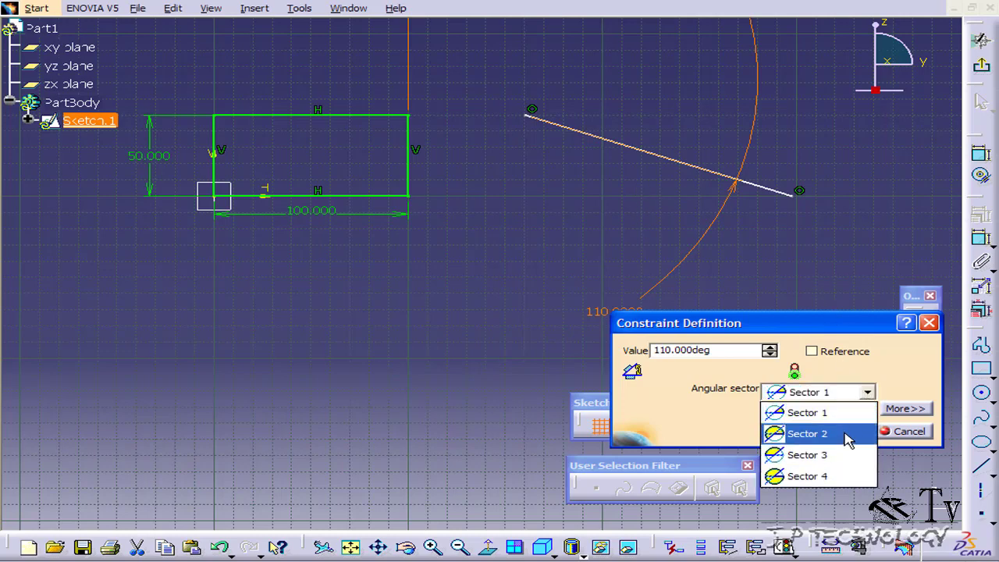
left_click(845, 433)
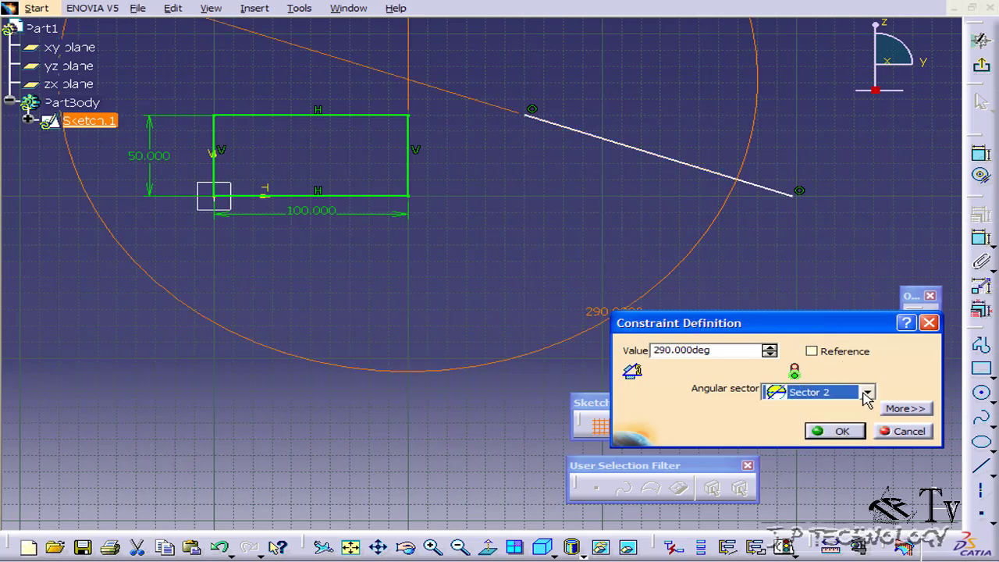
left_click(864, 393)
left_click(843, 454)
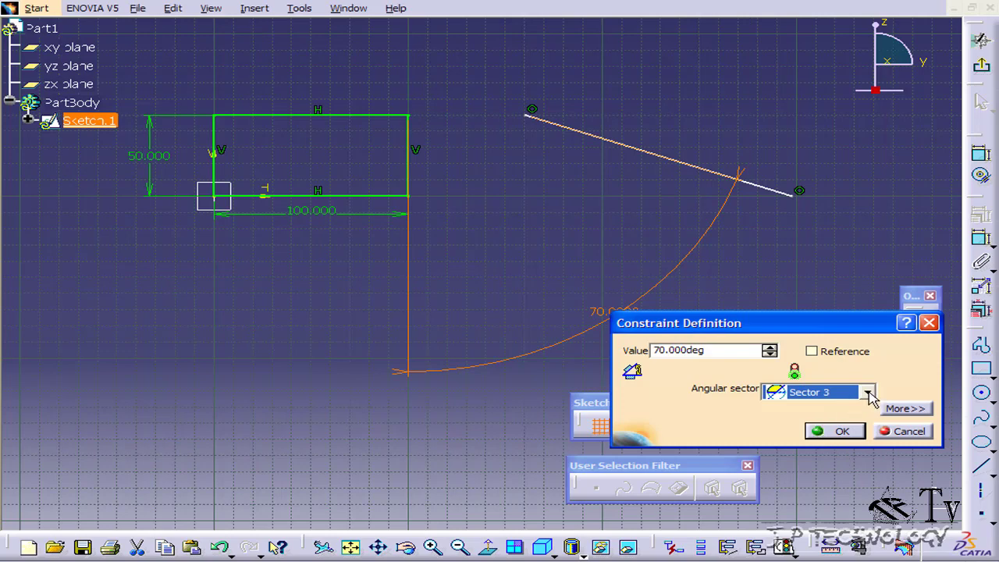
left_click(866, 393)
left_click(836, 476)
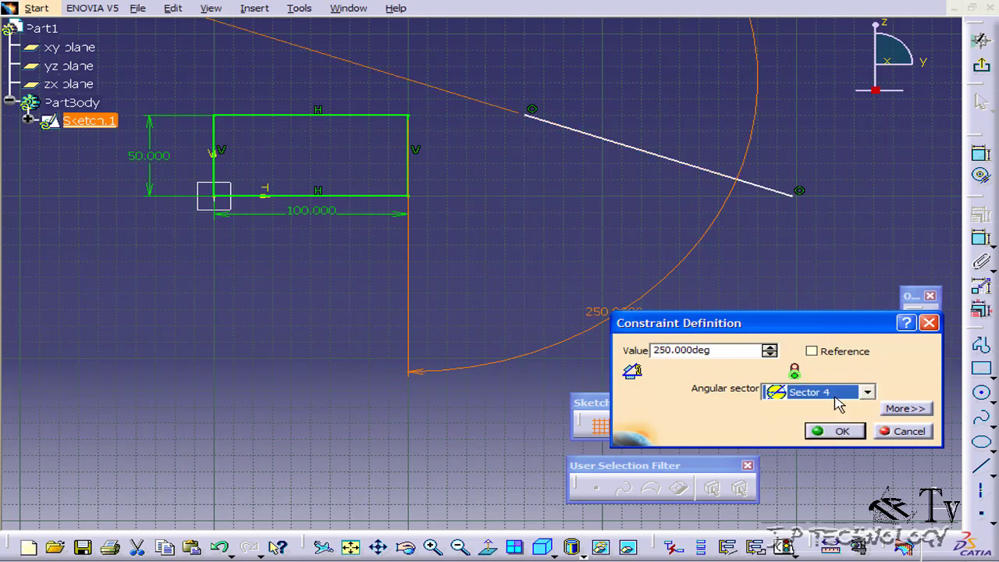
left_click(845, 396)
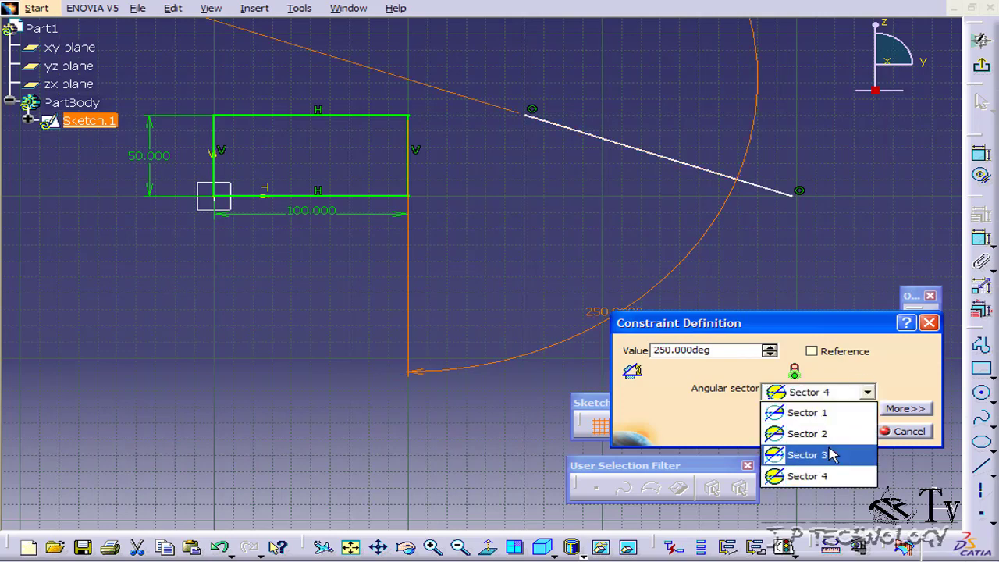
left_click(832, 454)
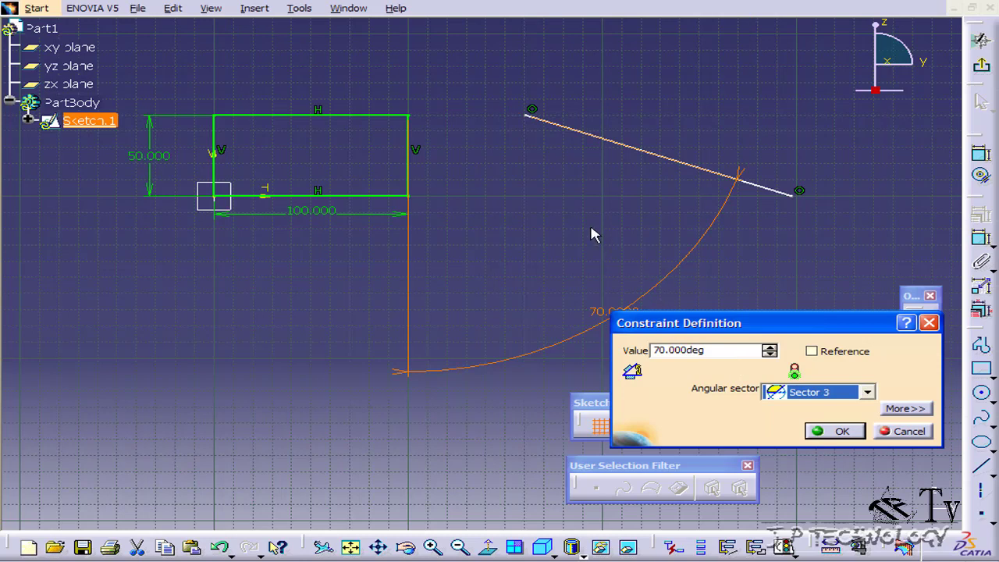
left_click(868, 393)
left_click(868, 393)
left_click(834, 432)
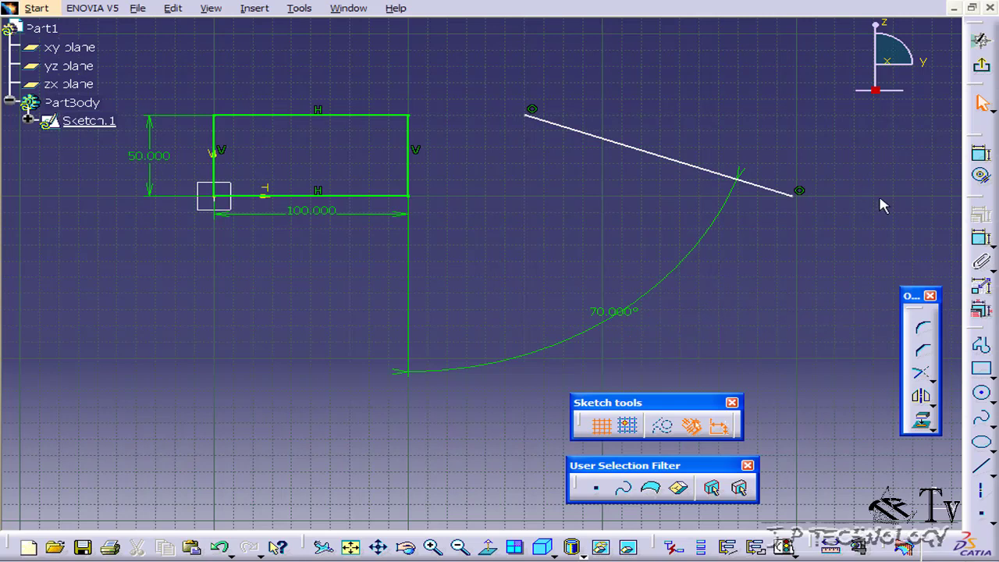
- Delete the right edge and join the inclined line's ends to the top and bottom edges
left_click(416, 153)
key("Delete")
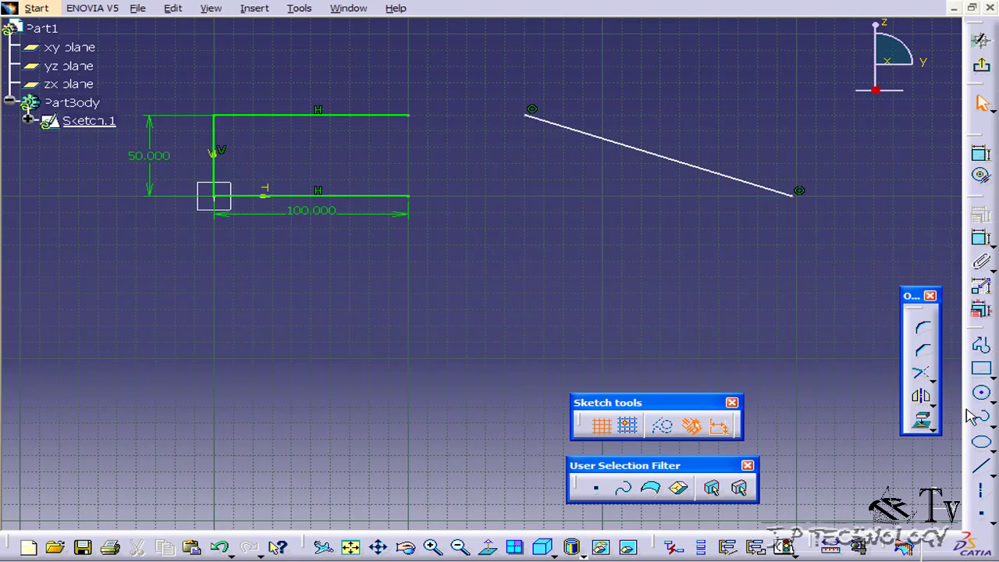
left_click(982, 466)
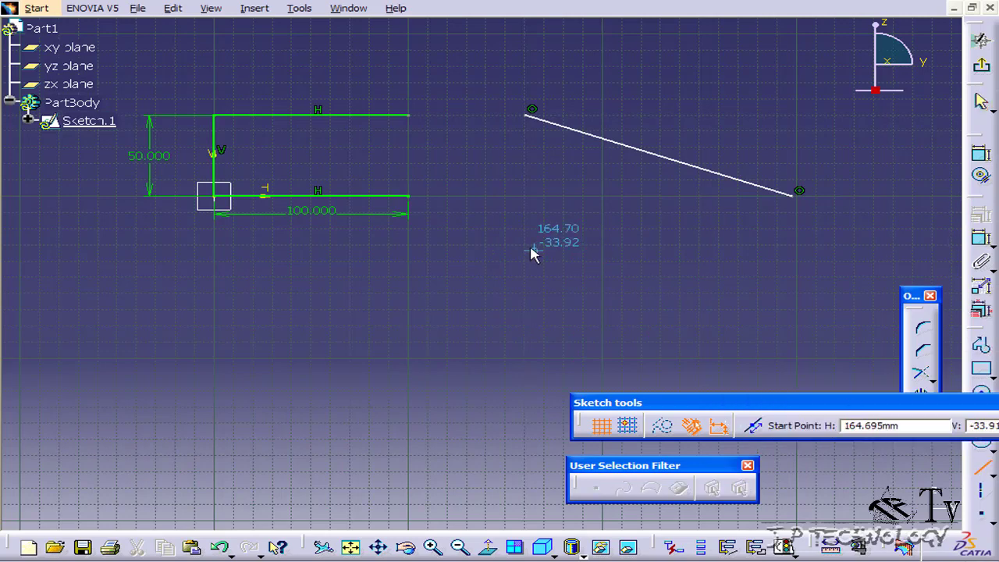
left_click(534, 109)
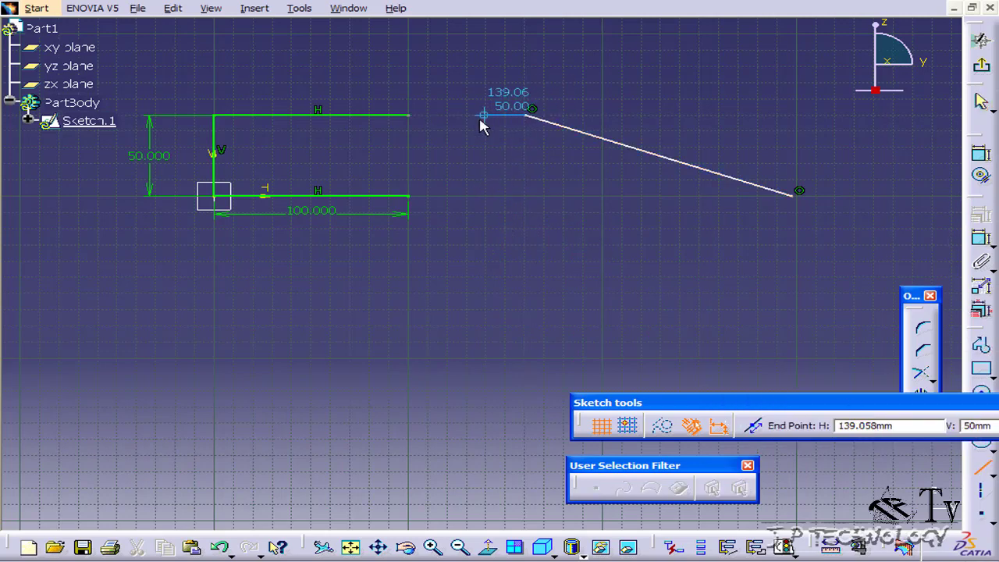
left_click(408, 115)
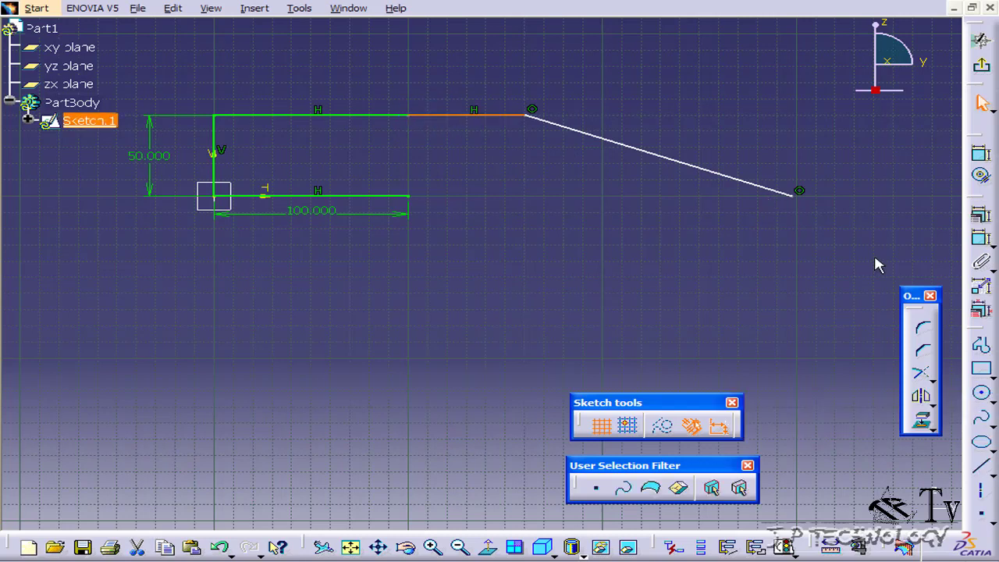
left_click(794, 195)
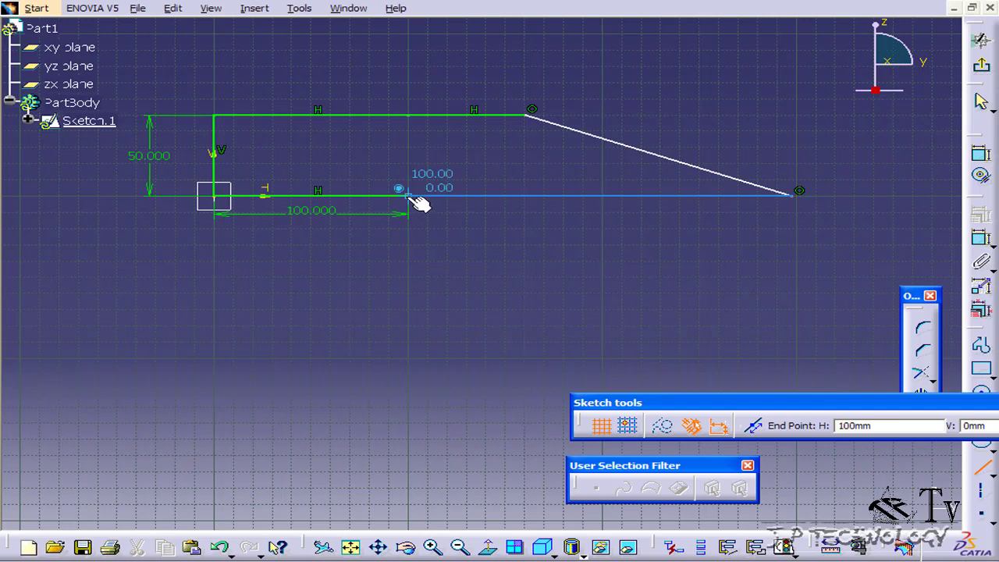
left_click(411, 197)
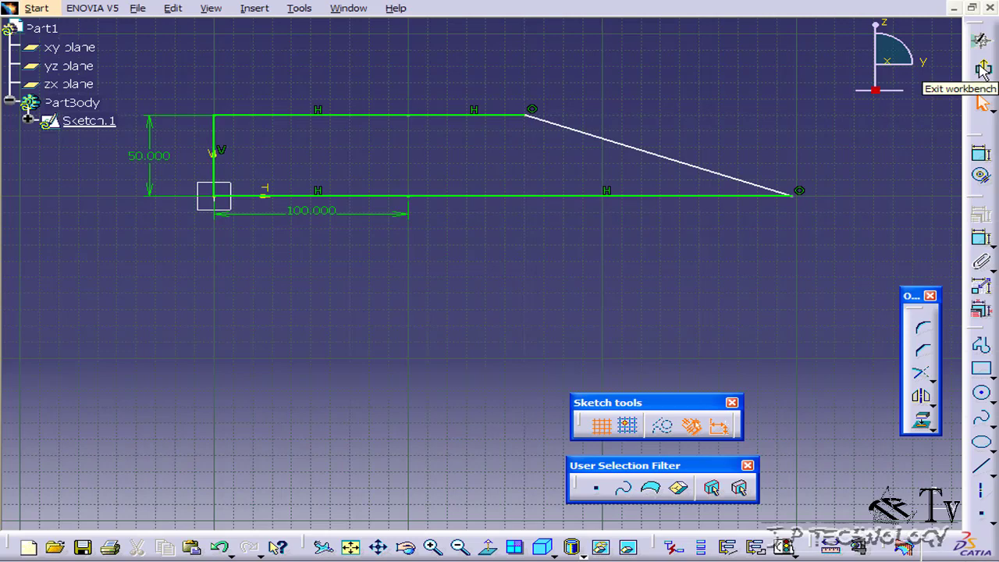
- Exit the Sketcher to Part Design, showing the closed profile in 3D
left_click(982, 69)
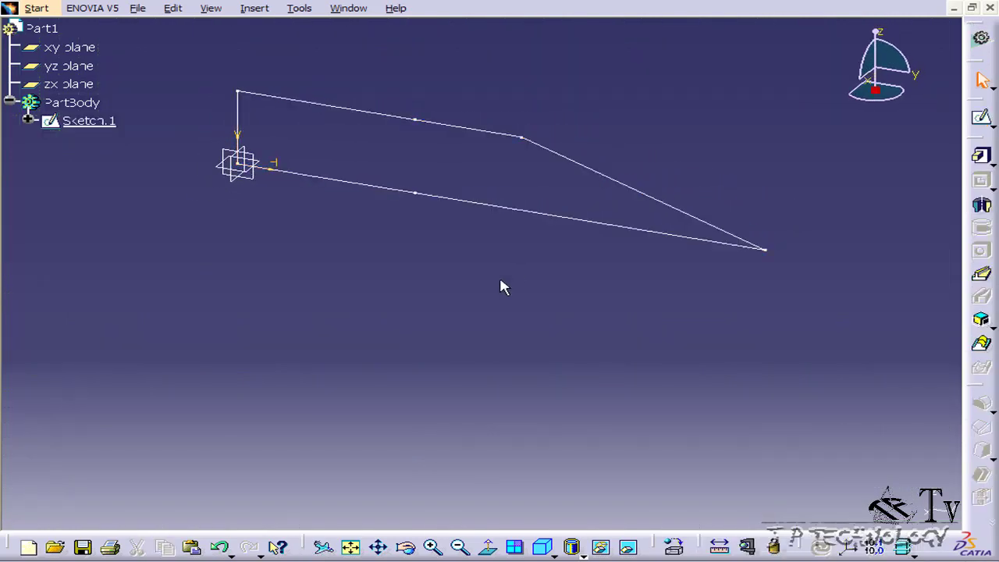